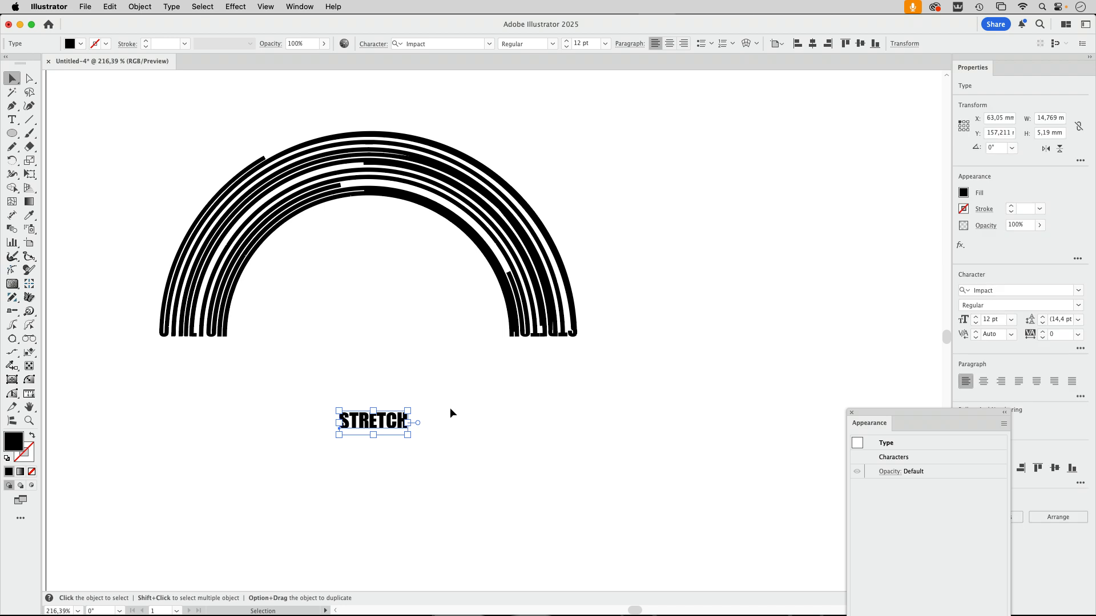
- Create a new A4 document, 210 x 297 mm, and paste the copied STRETCH text onto its artboard
key(a)
key(super+n)
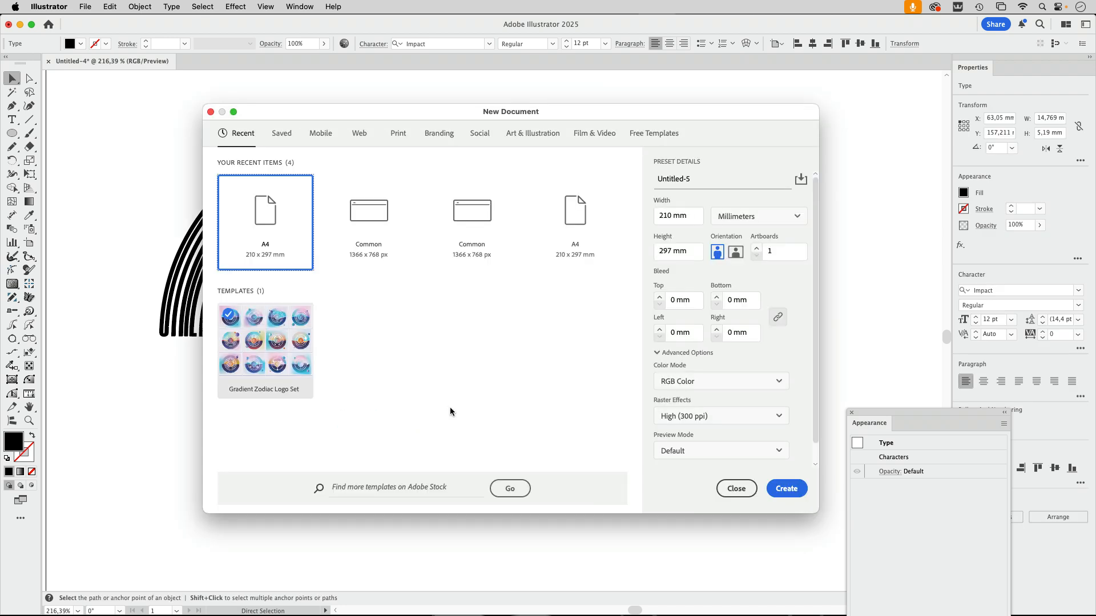
key(Return)
key(super+v)
key(v)
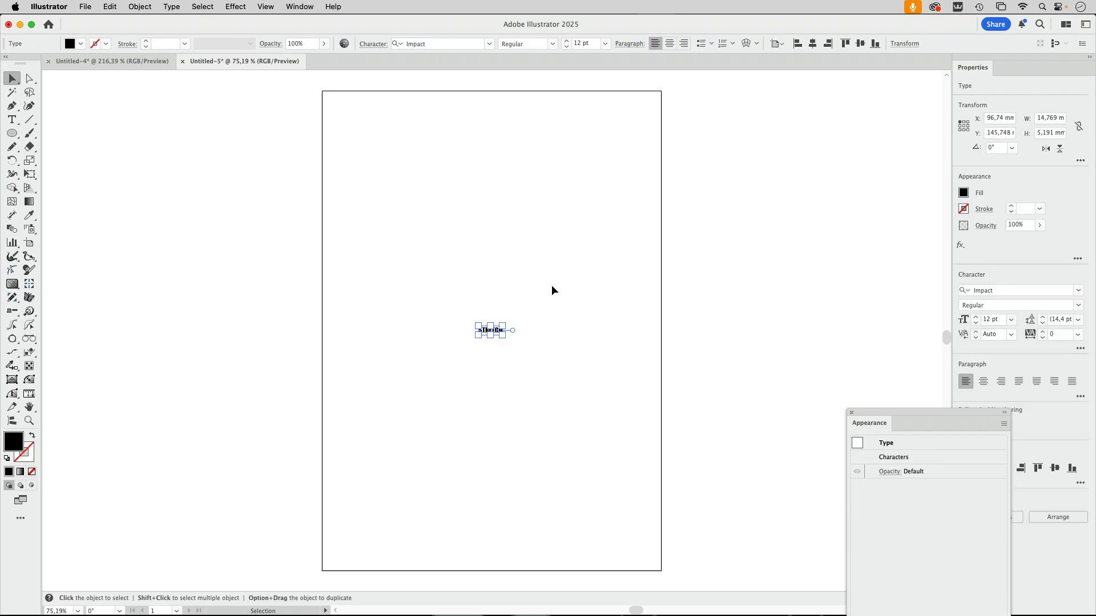
click(563, 354)
- Move the STRETCH text up and to the left on the artboard and convert it to outlines
key(super+space)
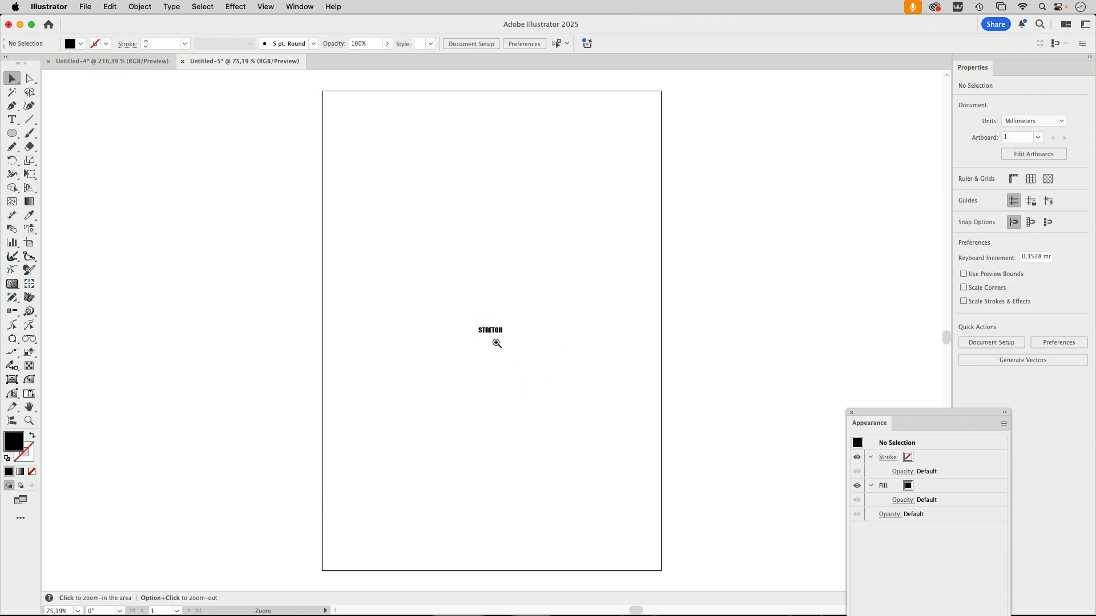
drag(497, 343, 684, 342)
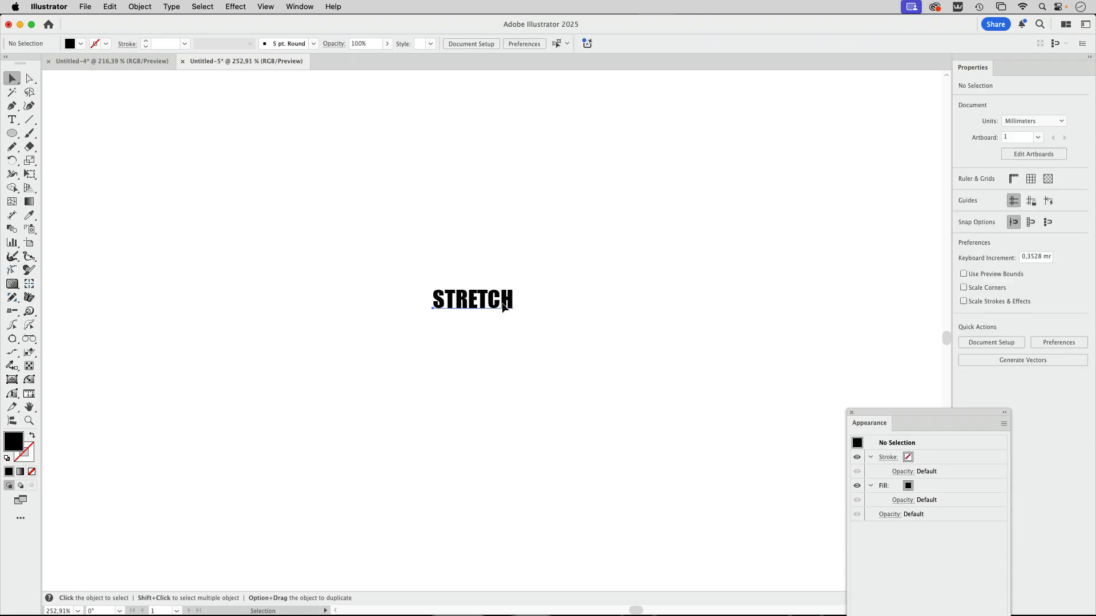
drag(497, 303, 299, 238)
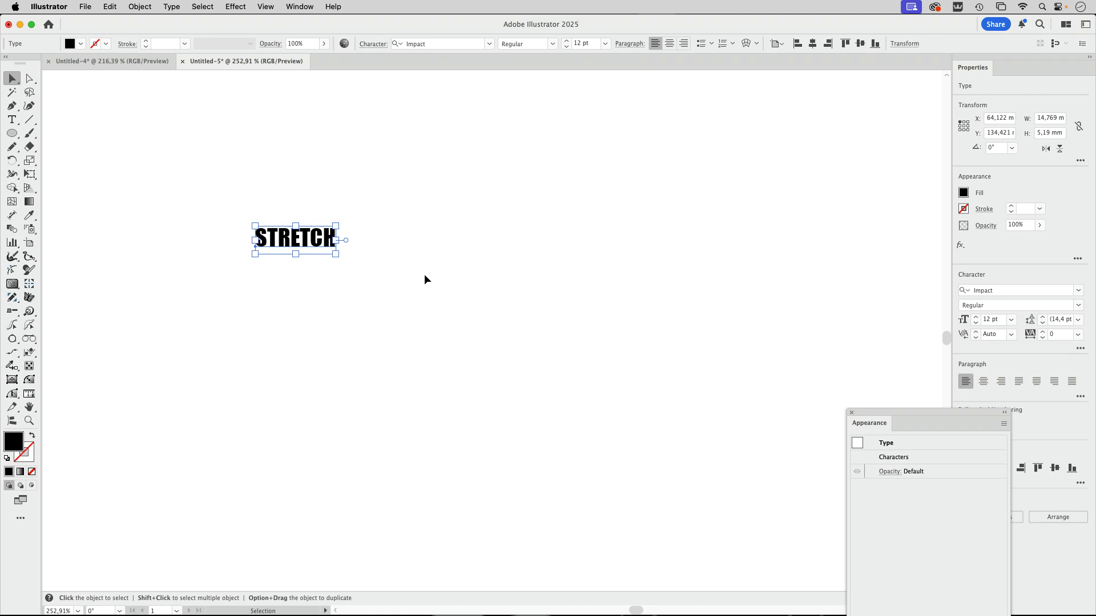
click(173, 8)
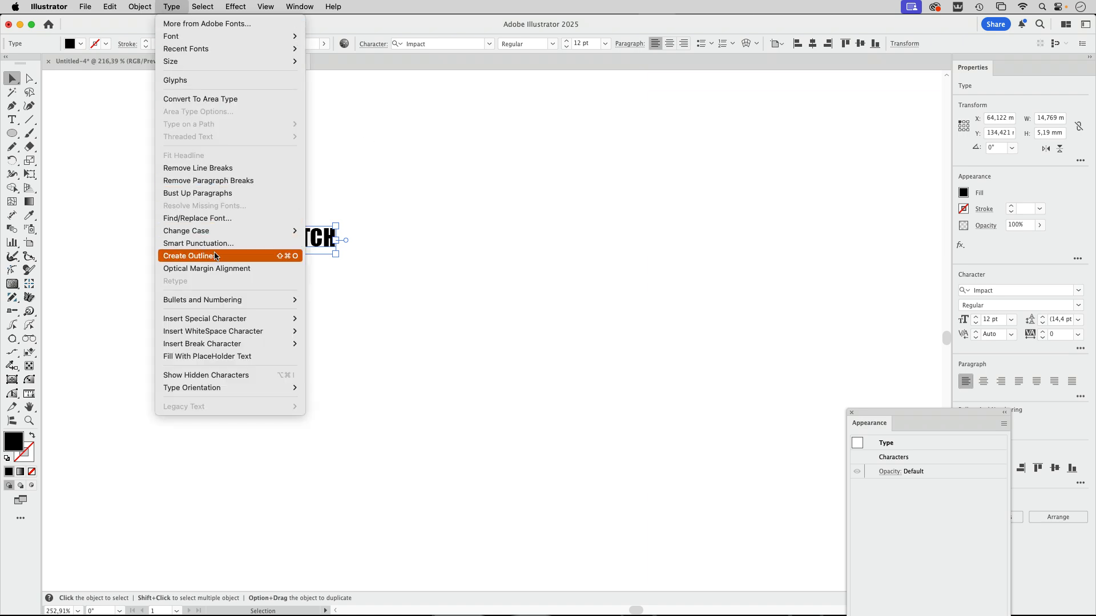
click(268, 256)
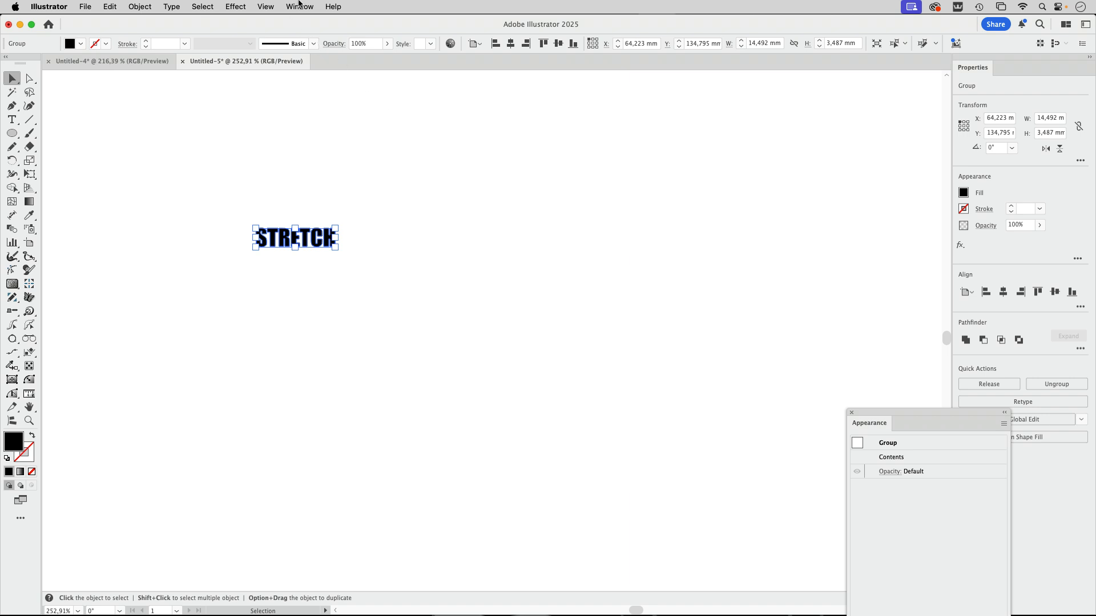
- Replace the floating Appearance settings with the Brushes collection, placed close to the artwork
click(851, 412)
click(290, 5)
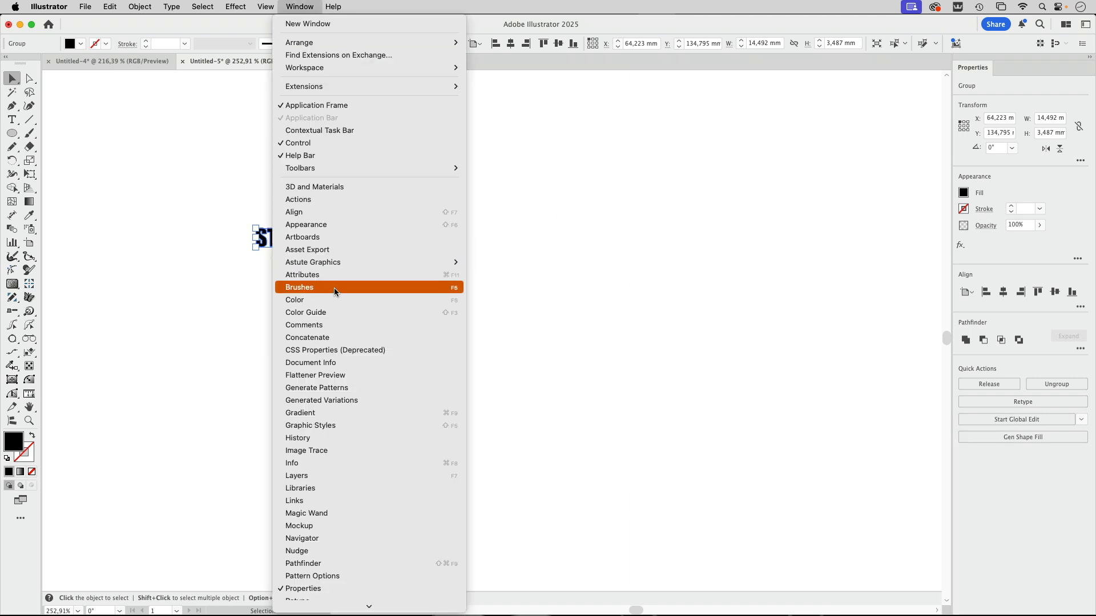
click(359, 290)
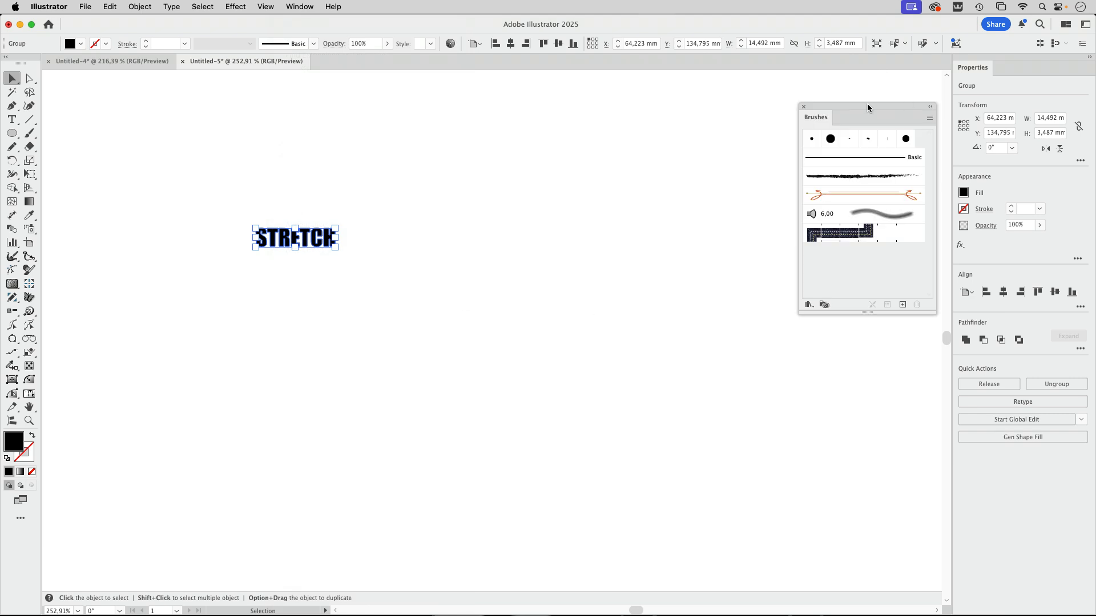
drag(852, 111, 646, 123)
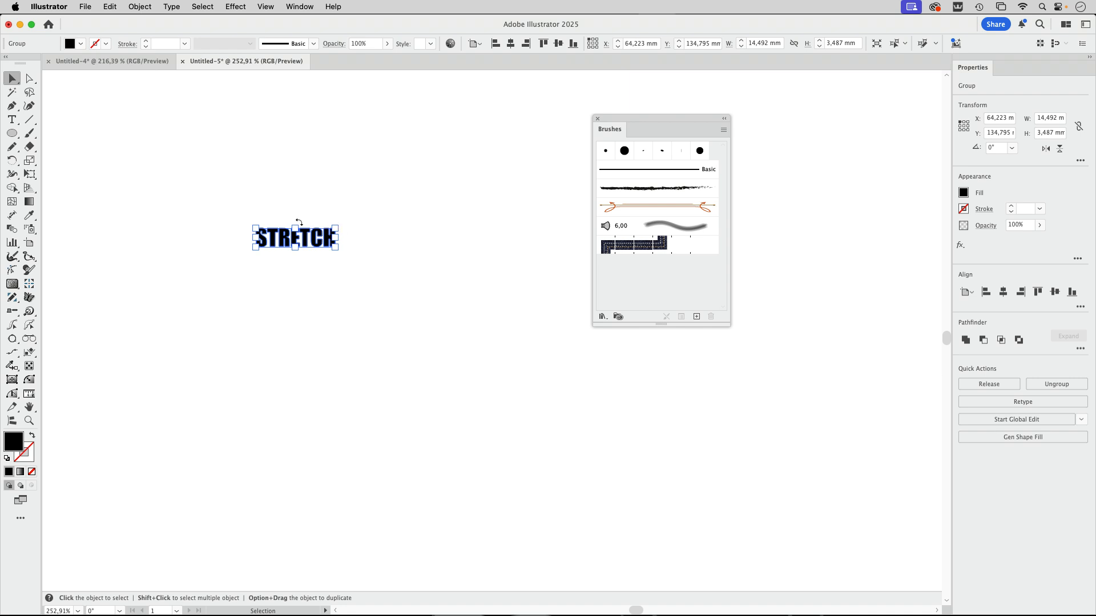
- Rotate the outlined STRETCH word 90° clockwise and place a horizontal copy of it below
drag(297, 221, 425, 271)
click(425, 272)
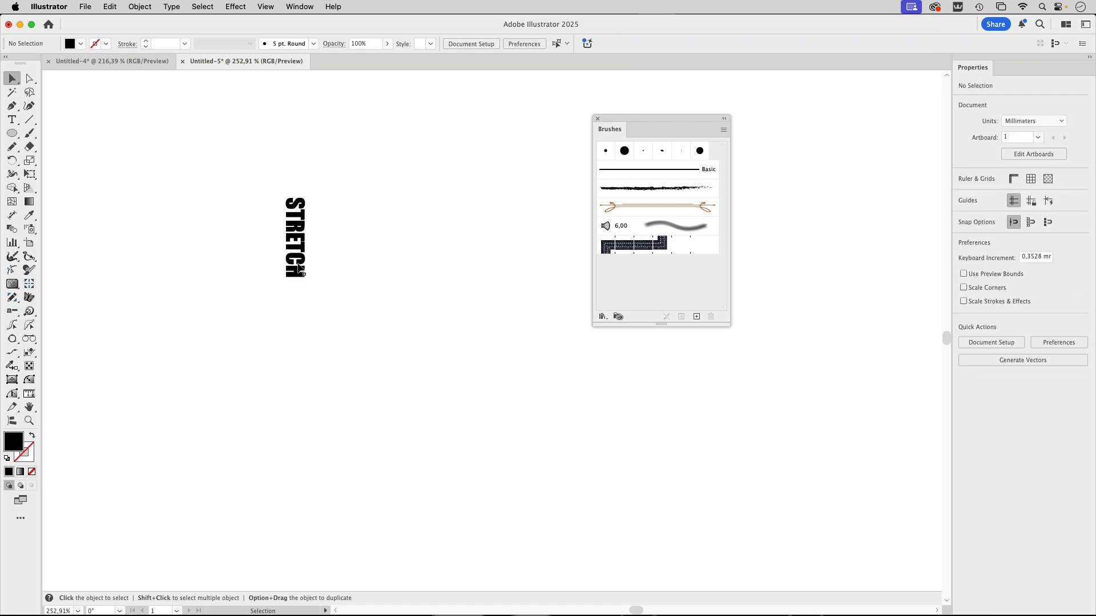
drag(302, 269, 367, 379)
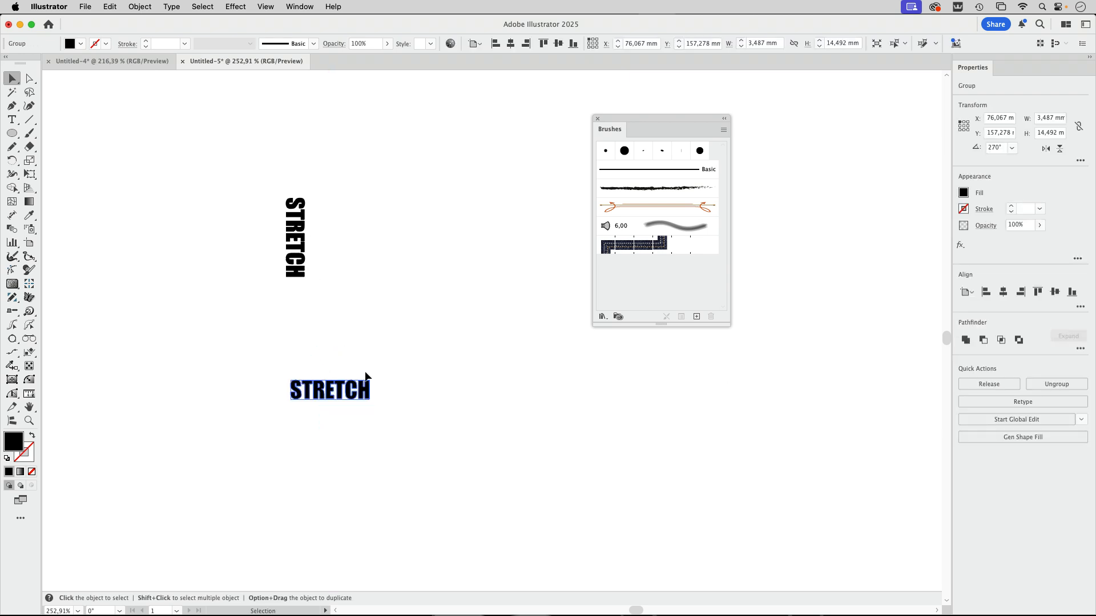
click(412, 358)
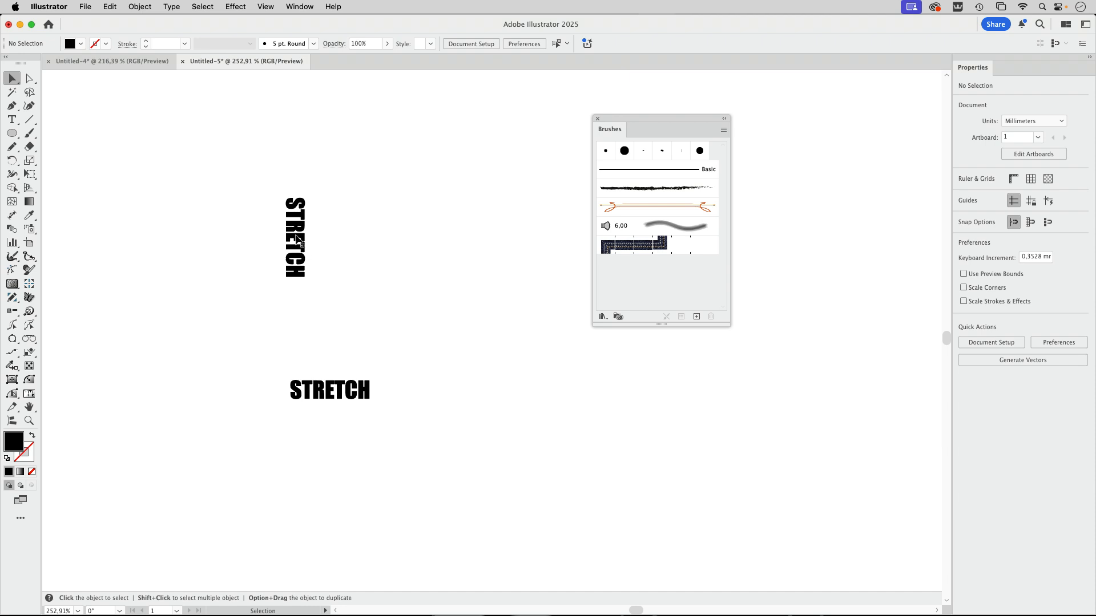
- Create an art brush from the vertical STRETCH outlines, keeping the default art brush options
click(298, 240)
drag(318, 230, 606, 275)
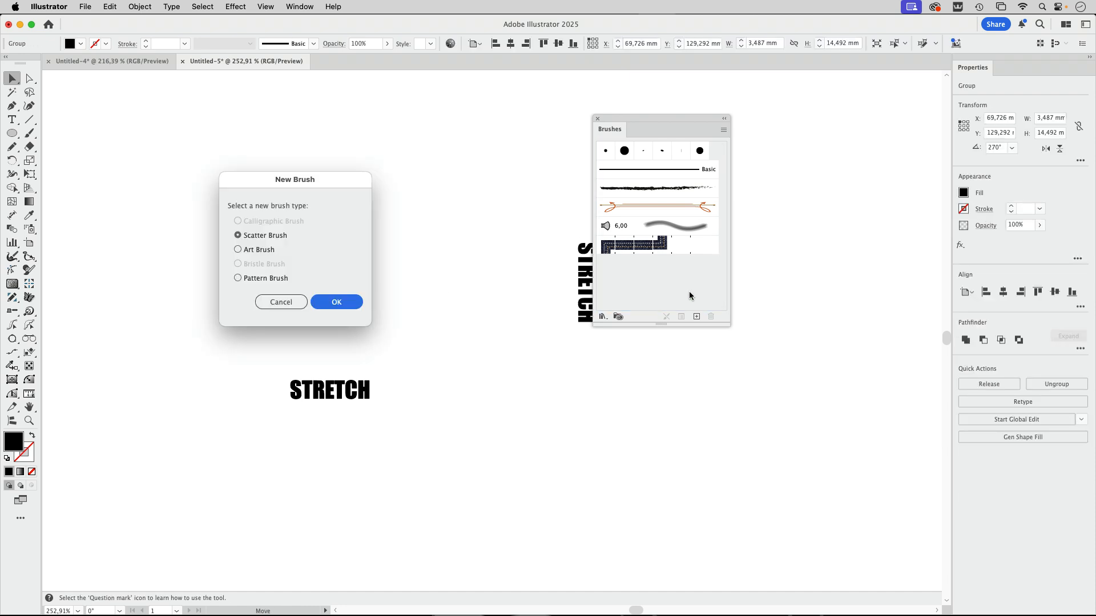
click(270, 251)
click(336, 302)
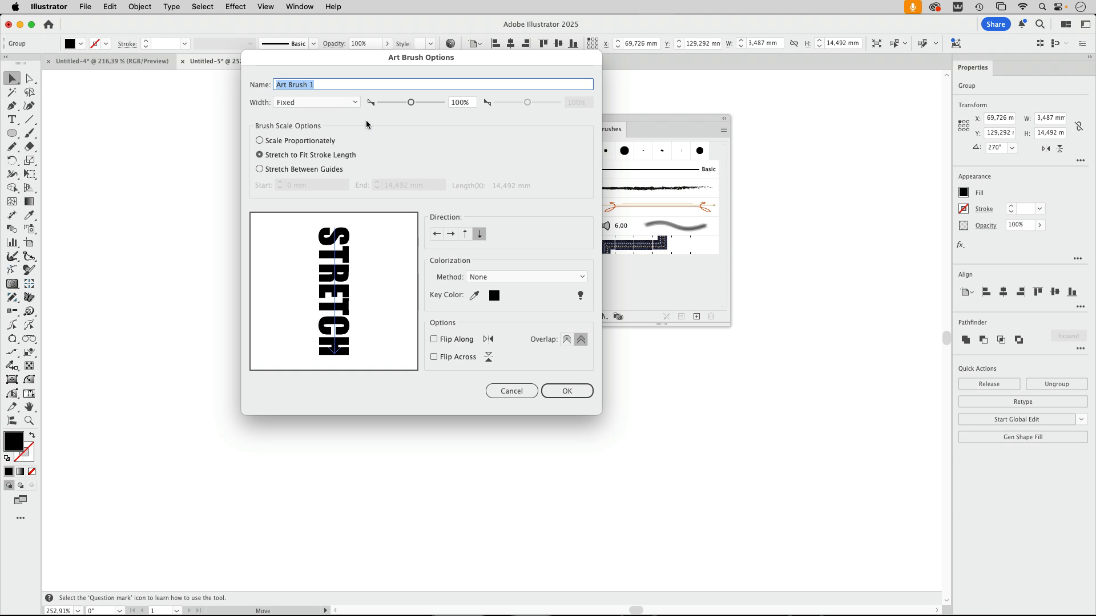
drag(350, 61, 540, 58)
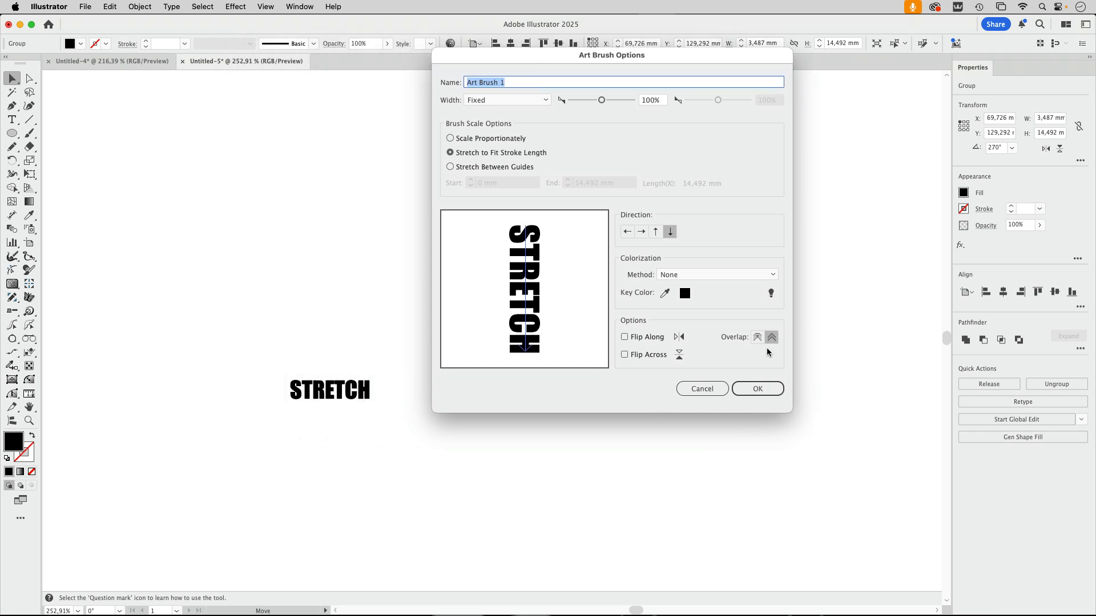
click(756, 389)
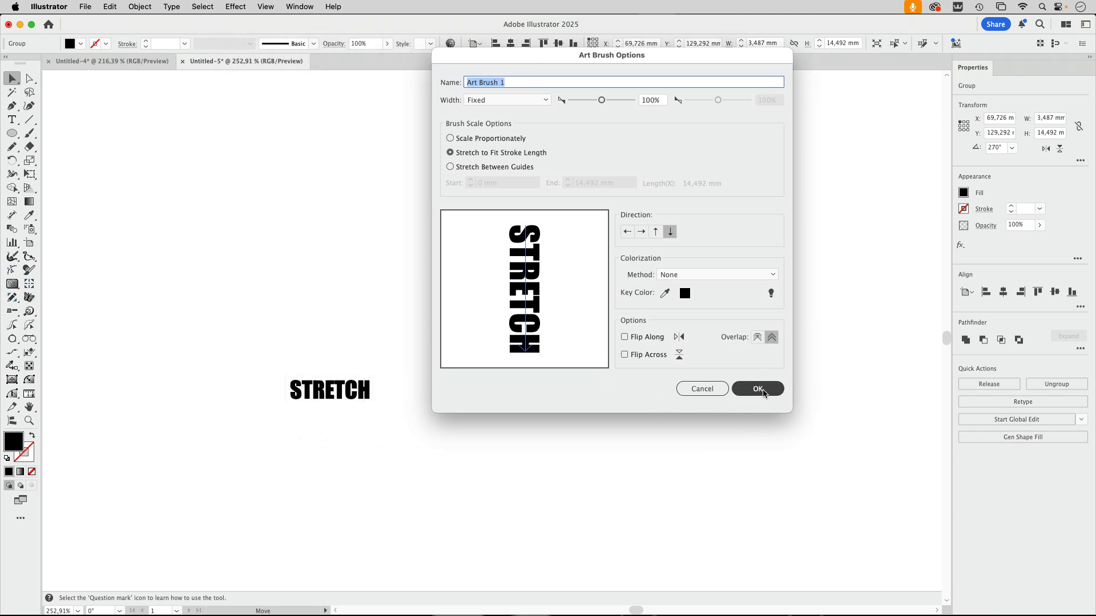
click(762, 392)
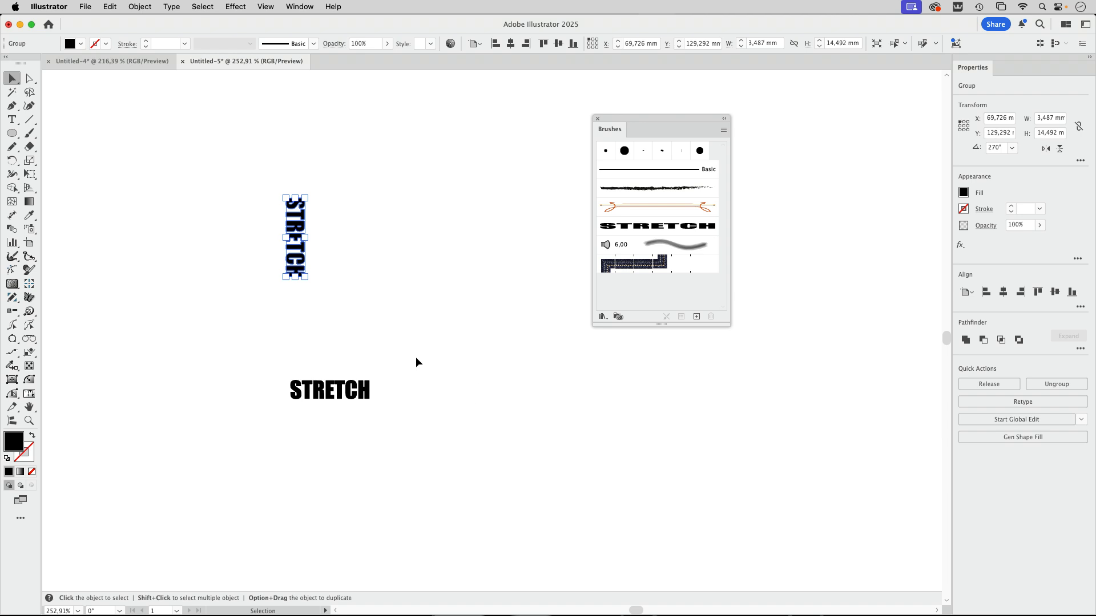
click(331, 393)
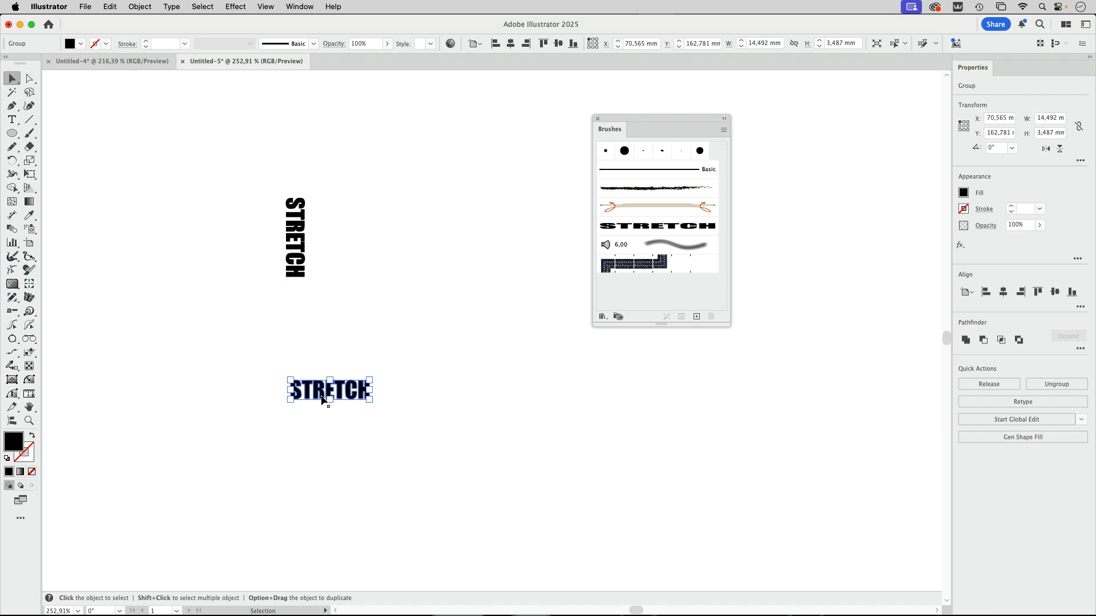
mouse_move(326, 396)
mouse_down()
mouse_move(601, 293)
mouse_move(691, 303)
mouse_up()
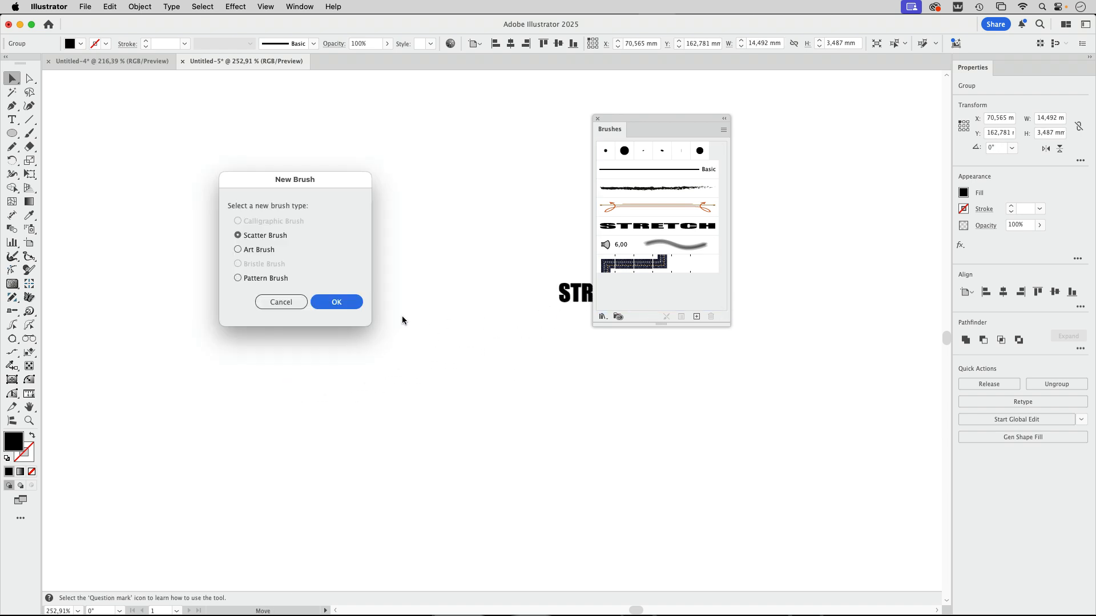
click(268, 250)
click(359, 307)
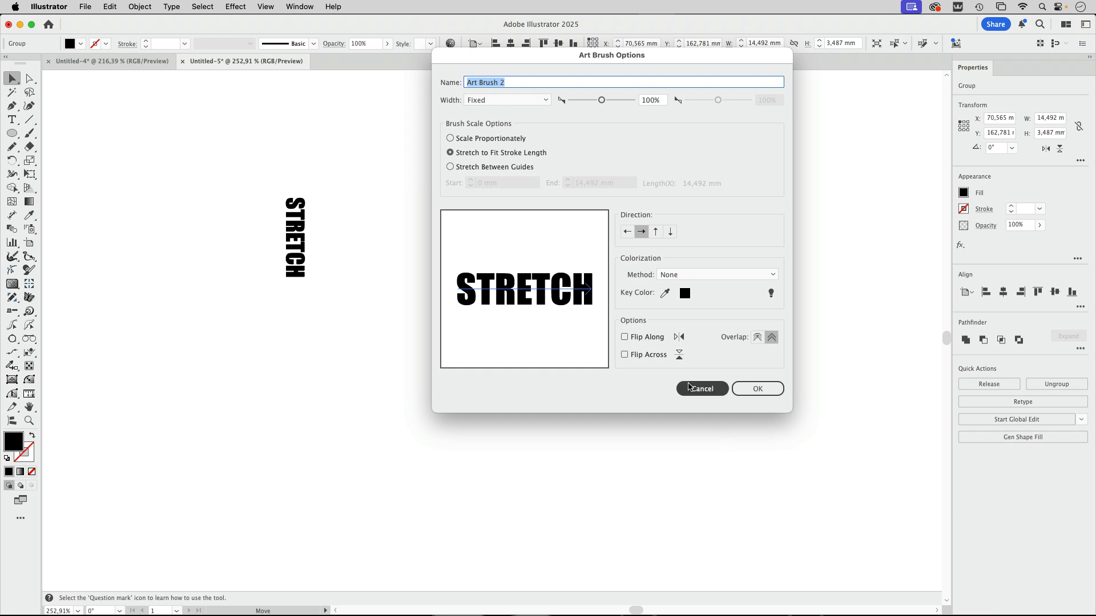
click(701, 391)
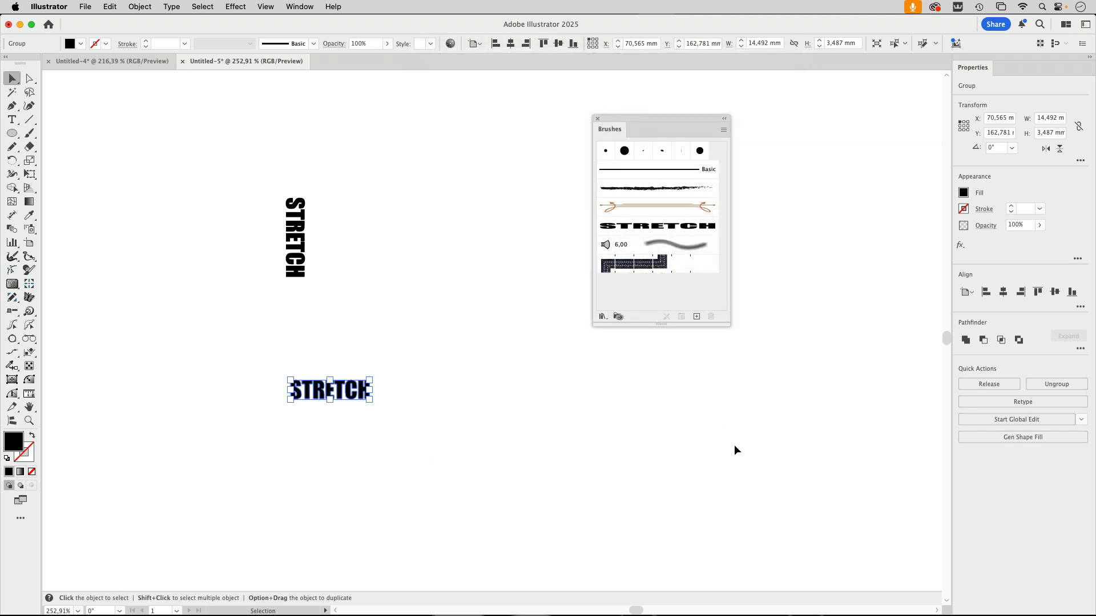
- Apply the new STRETCH art brush to the horizontal word and deselect it
click(639, 230)
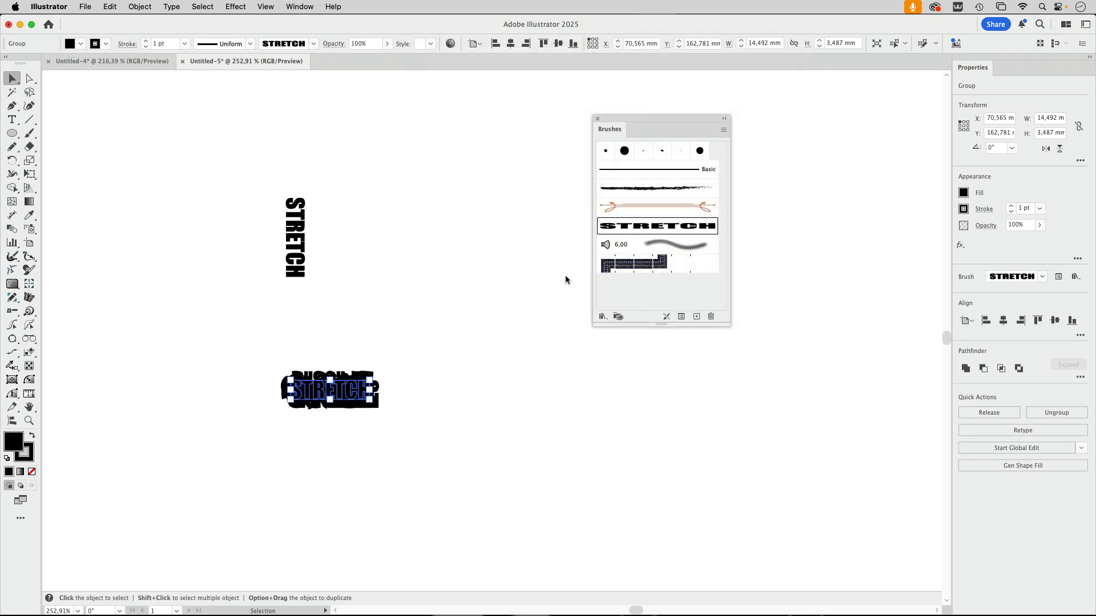
click(530, 338)
- Edit the STRETCH art brush to run left to right and stretch between guides from 0,909 mm to 3,162 mm
double_click(645, 231)
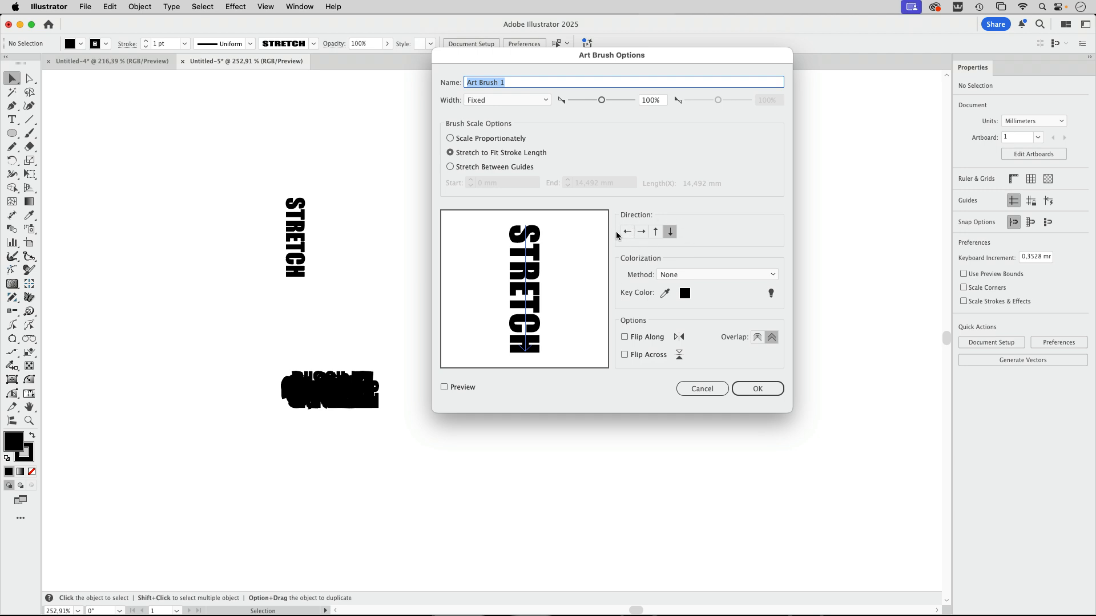
click(641, 232)
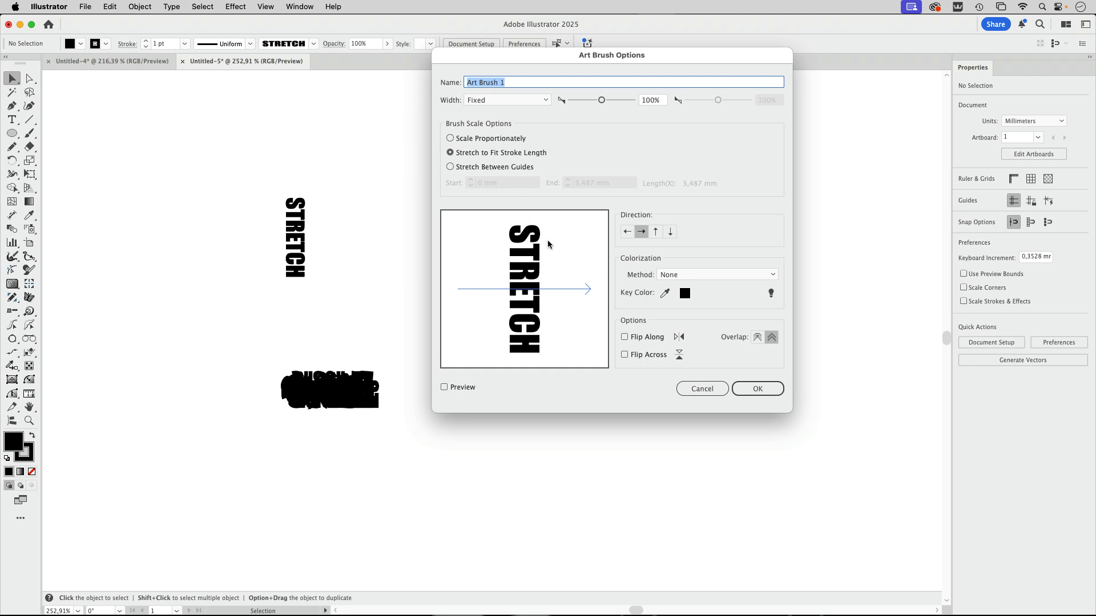
click(461, 168)
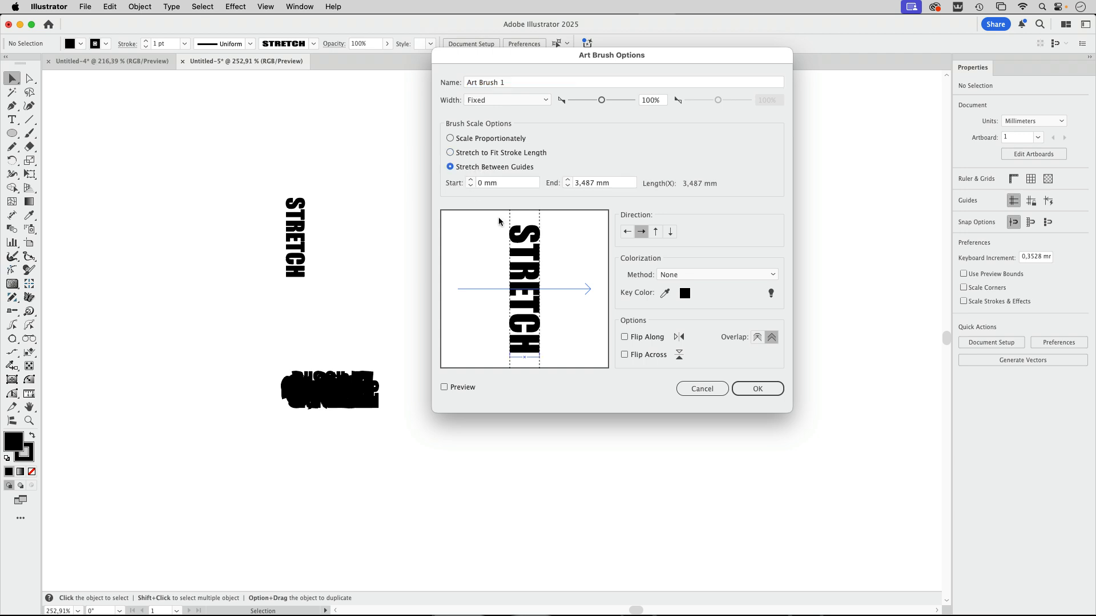
drag(510, 218, 517, 219)
drag(518, 219, 536, 219)
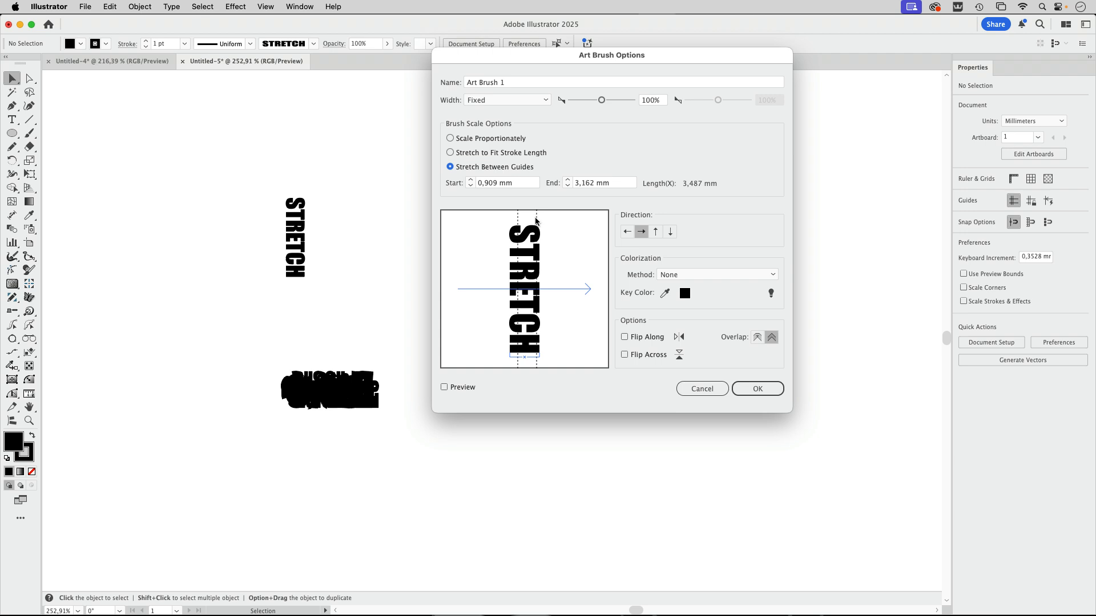
- Set the art brush's colorization method to Tints and accept the edited brush options
click(711, 275)
click(705, 297)
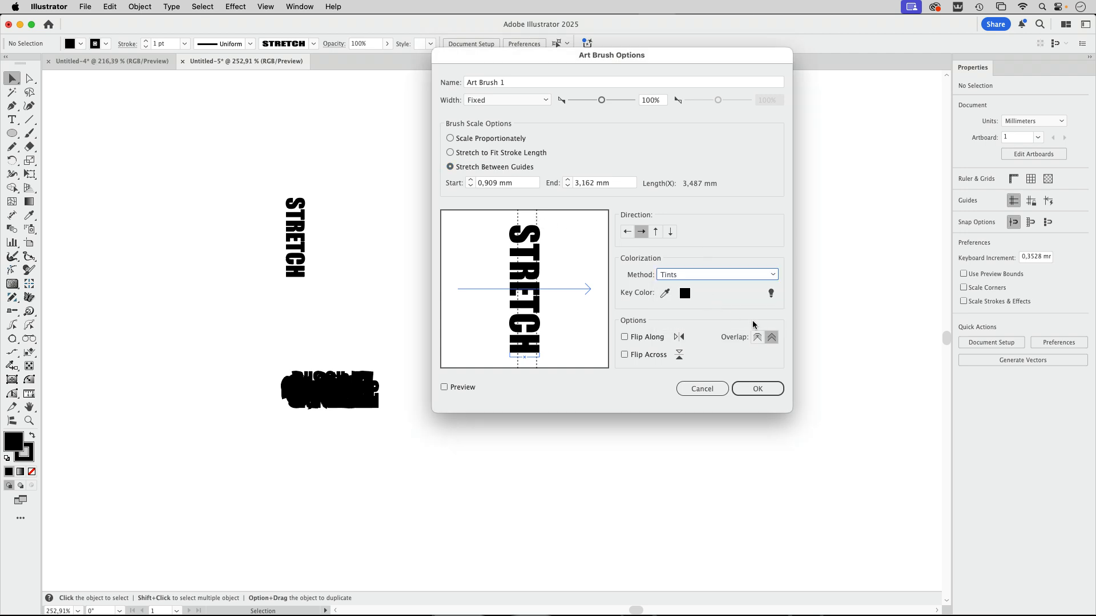
click(772, 394)
click(599, 261)
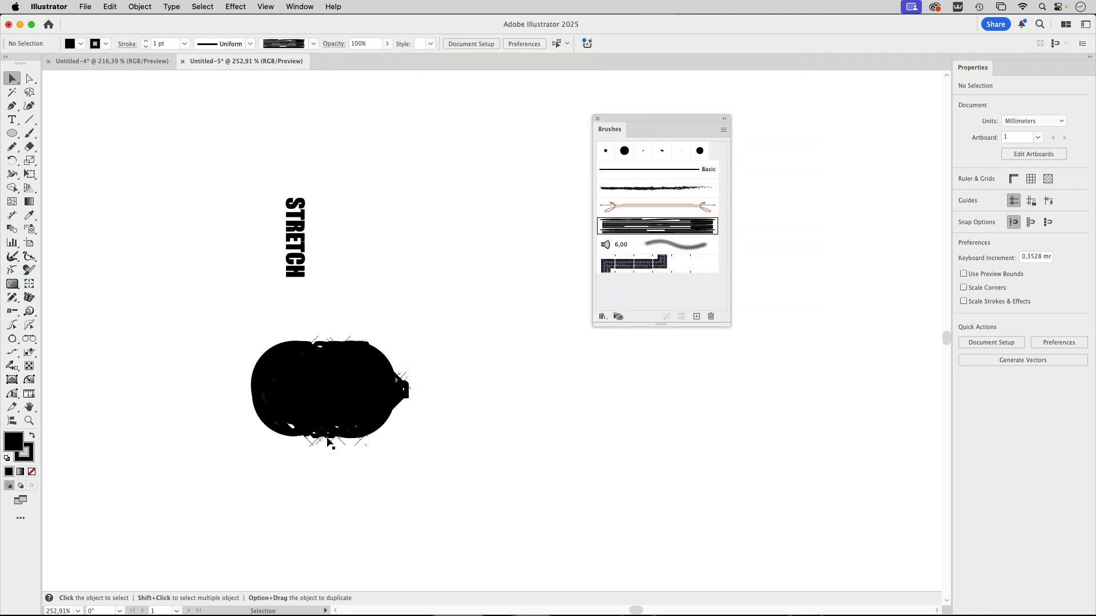
- Reset the horizontal STRETCH word to the Basic brush, set its stroke to none, and deselect it
click(354, 392)
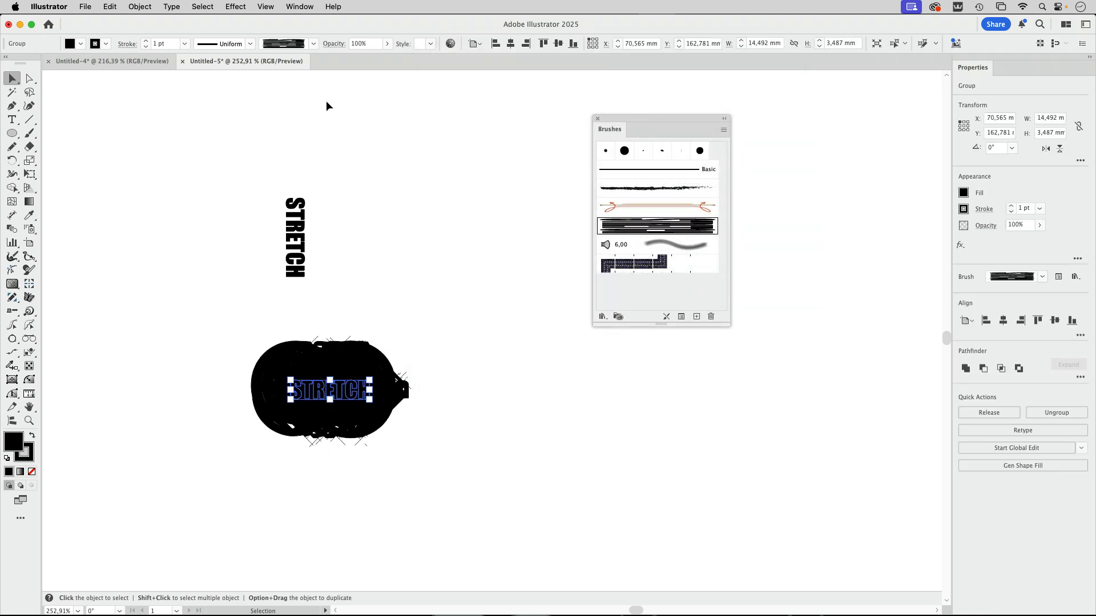
click(310, 45)
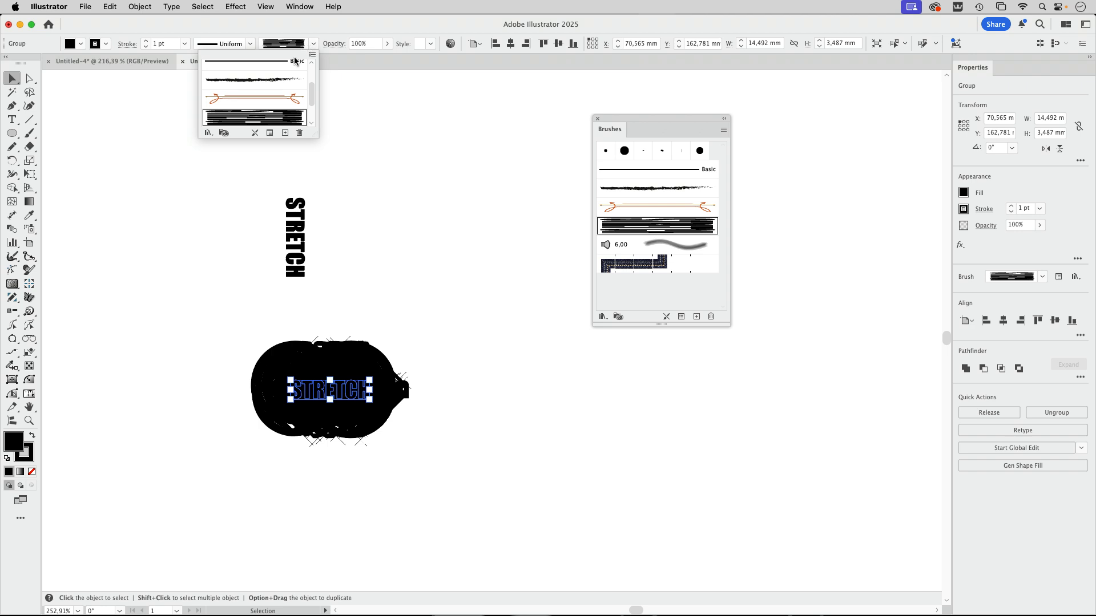
click(292, 62)
click(454, 359)
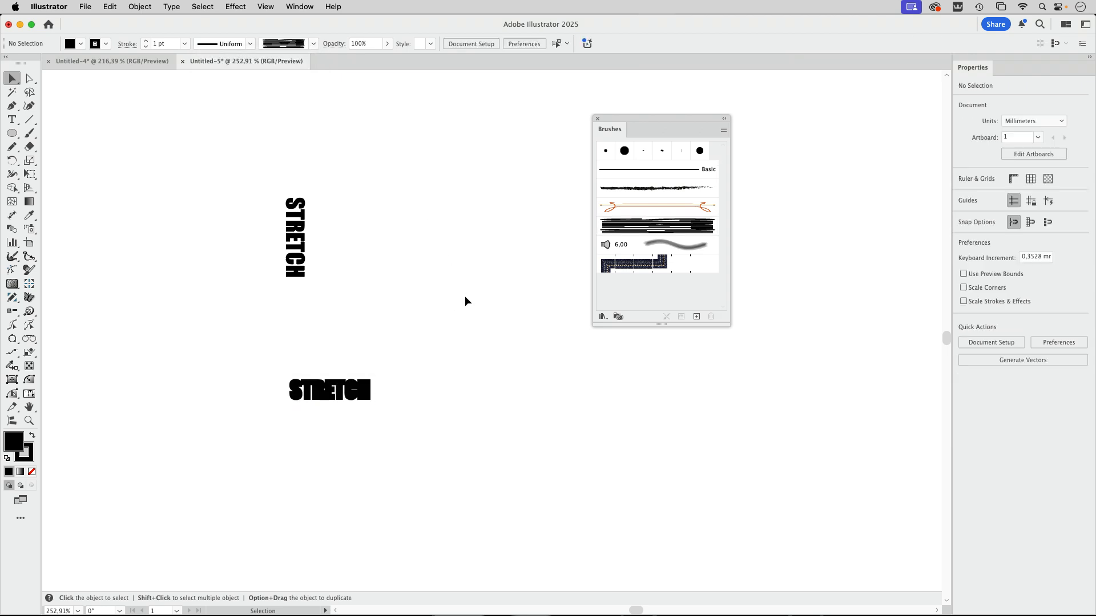
click(362, 398)
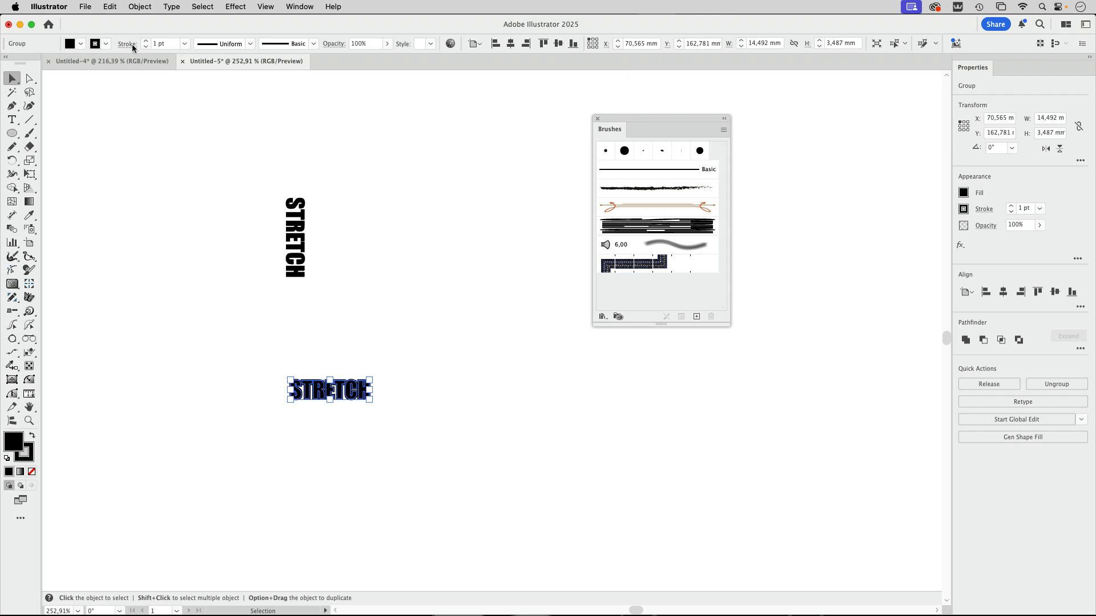
click(105, 44)
click(6, 87)
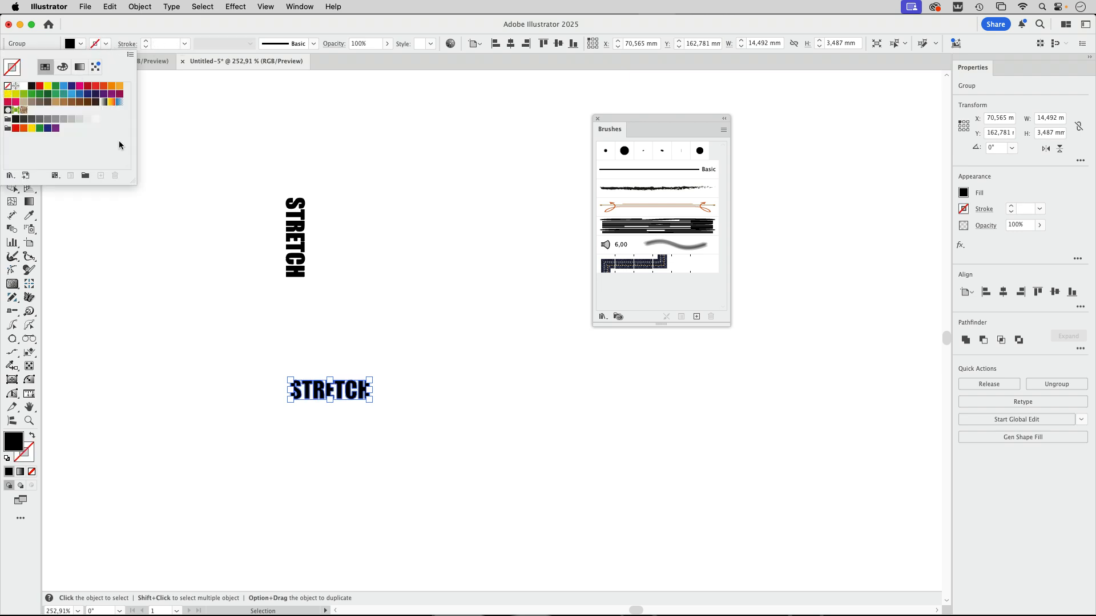
click(449, 353)
click(445, 284)
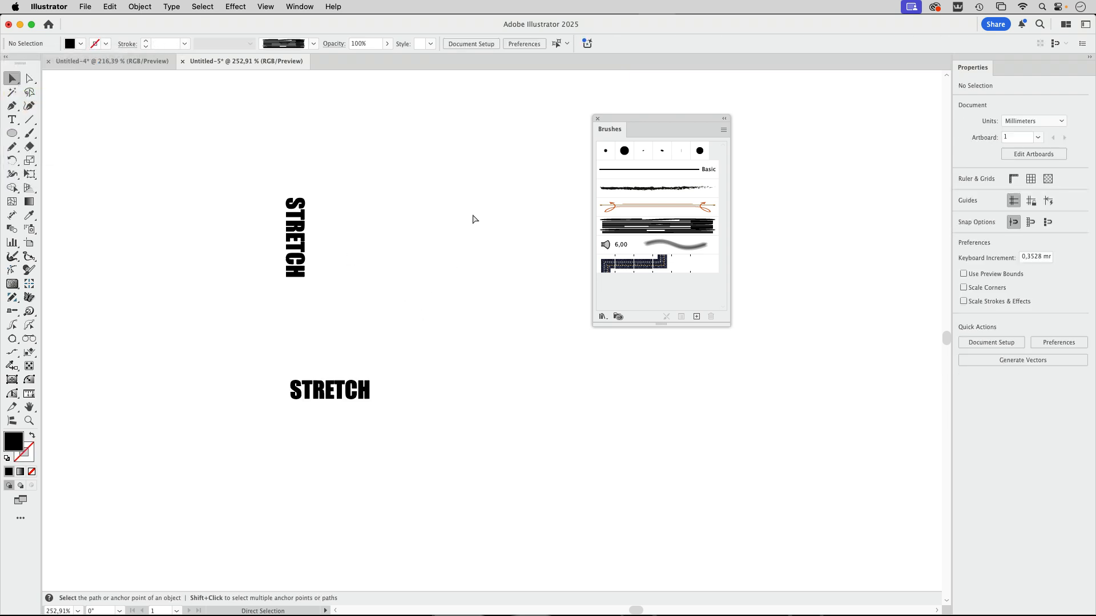
- Draw a circle about 91.6 mm in diameter above the STRETCH words and swap its fill and stroke
drag(474, 218, 386, 293)
drag(455, 291, 280, 454)
click(12, 133)
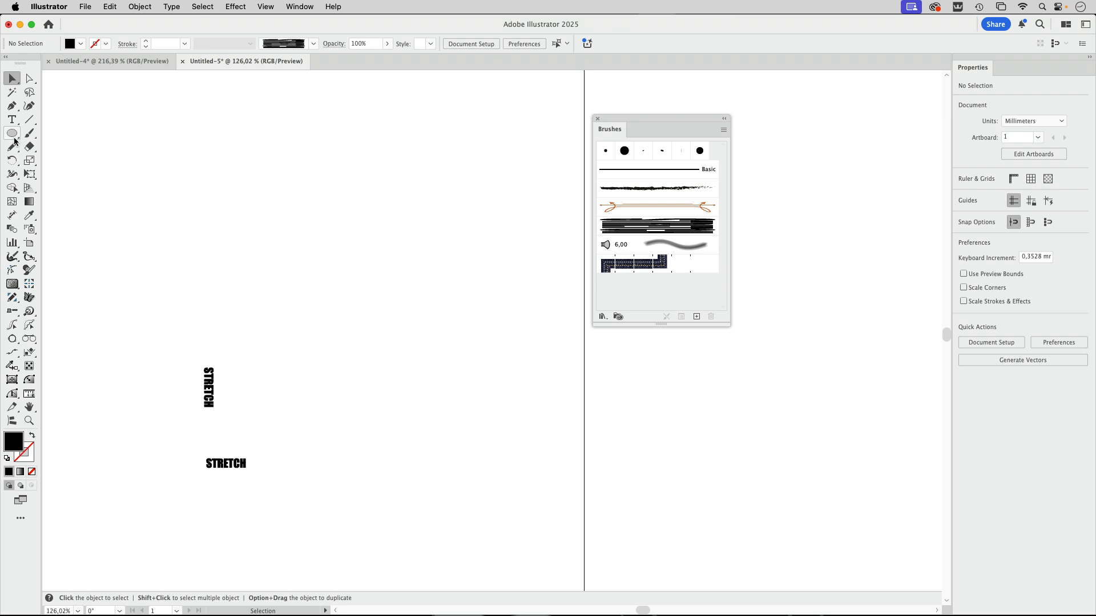
drag(277, 159, 526, 407)
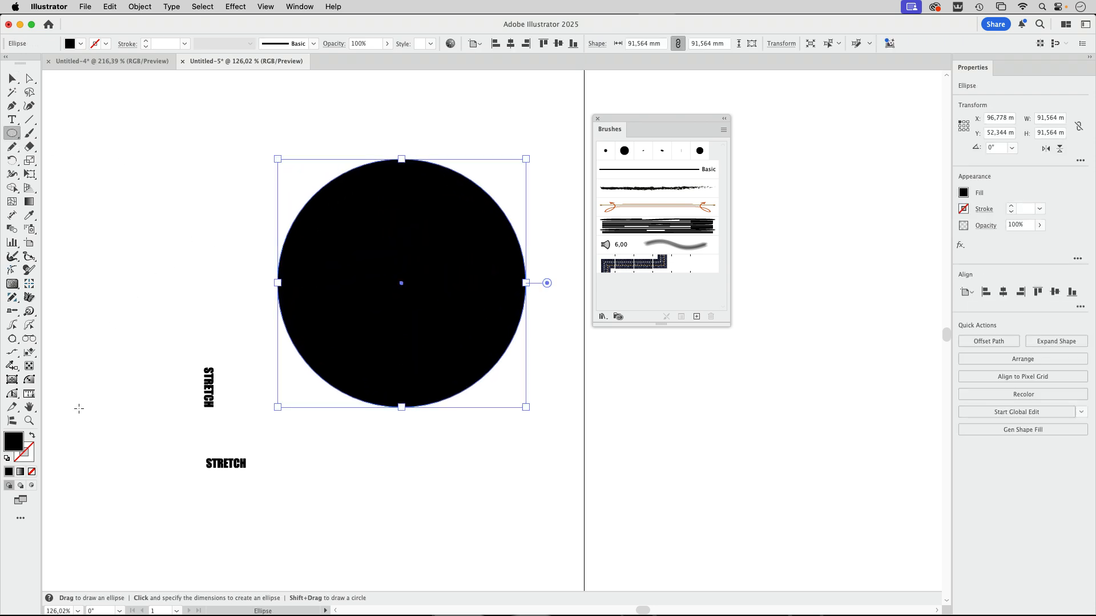
click(31, 436)
- Remove the circle's bottom anchor point to leave an open upper half-circle arc
click(29, 78)
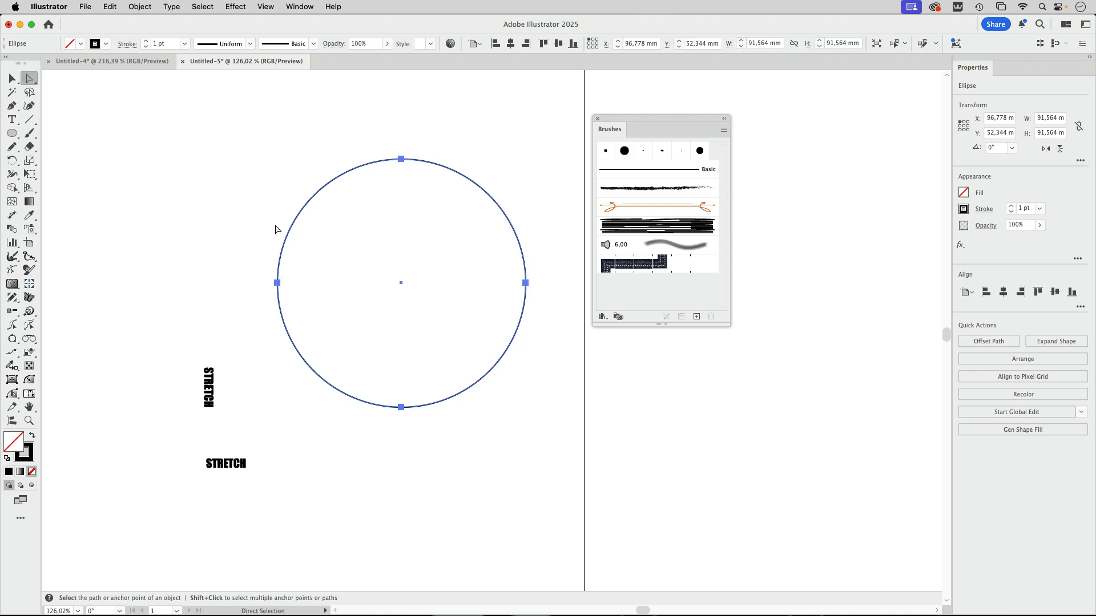
click(401, 408)
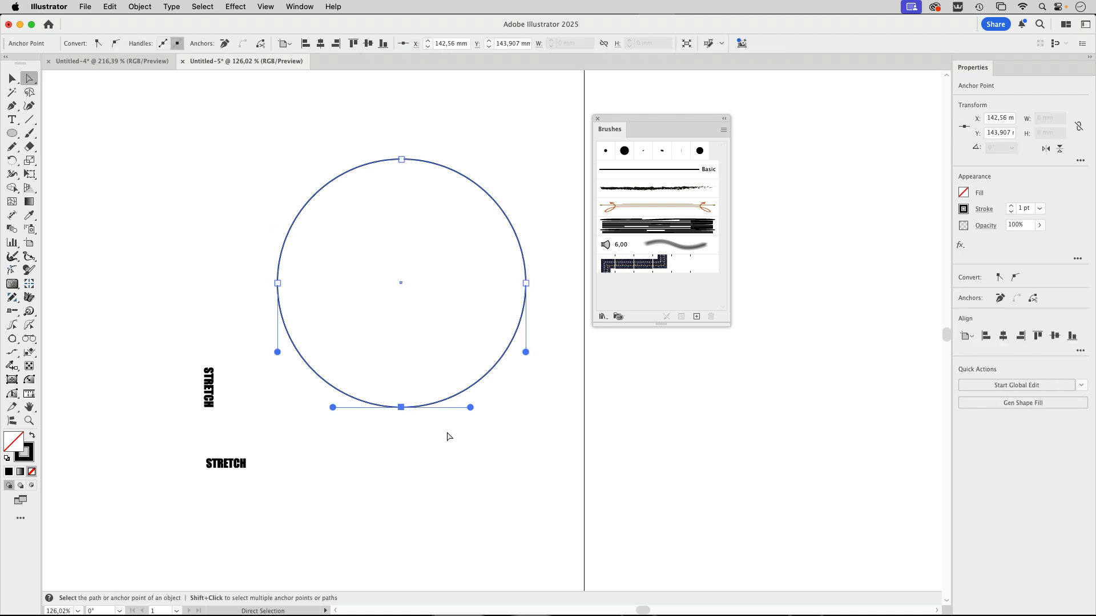
key(Delete)
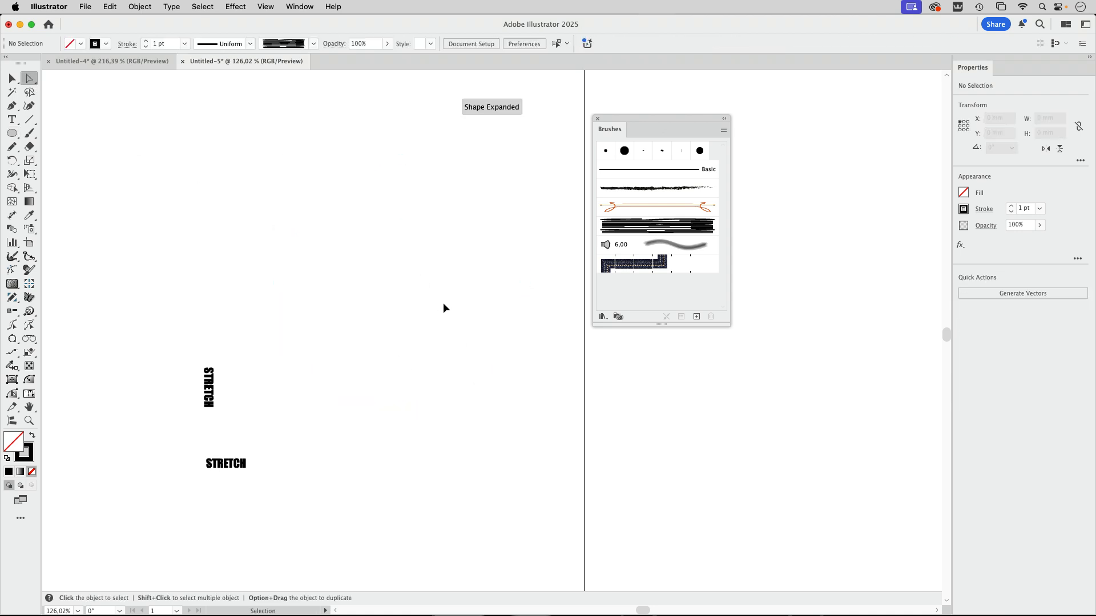
key(super+z)
click(13, 81)
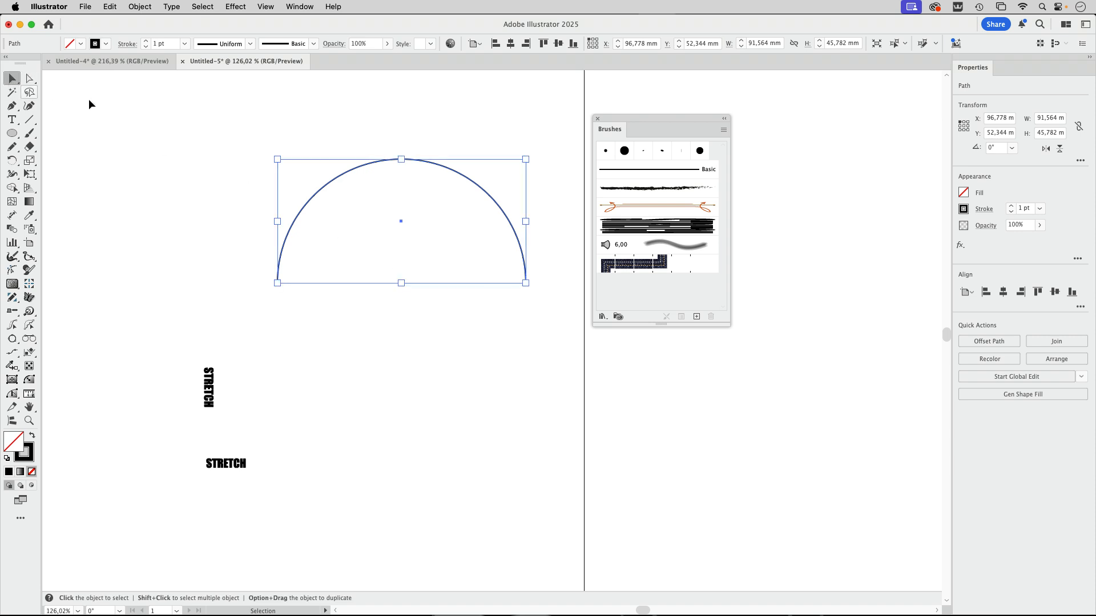
- Apply the STRETCH art brush to the half-circle arc and deselect it
click(337, 135)
drag(308, 116, 480, 248)
click(645, 226)
click(546, 211)
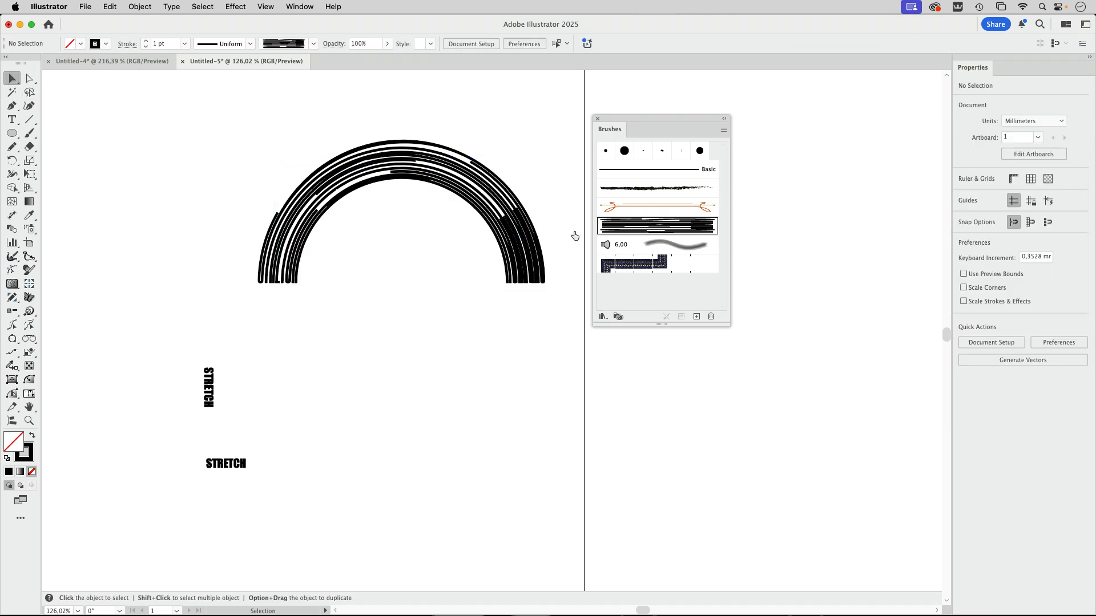
- Move the Brushes panel away from the brushed arc to clear the view around it
key(super+space)
drag(407, 200, 451, 201)
drag(639, 122, 826, 170)
key(space)
drag(606, 227, 632, 232)
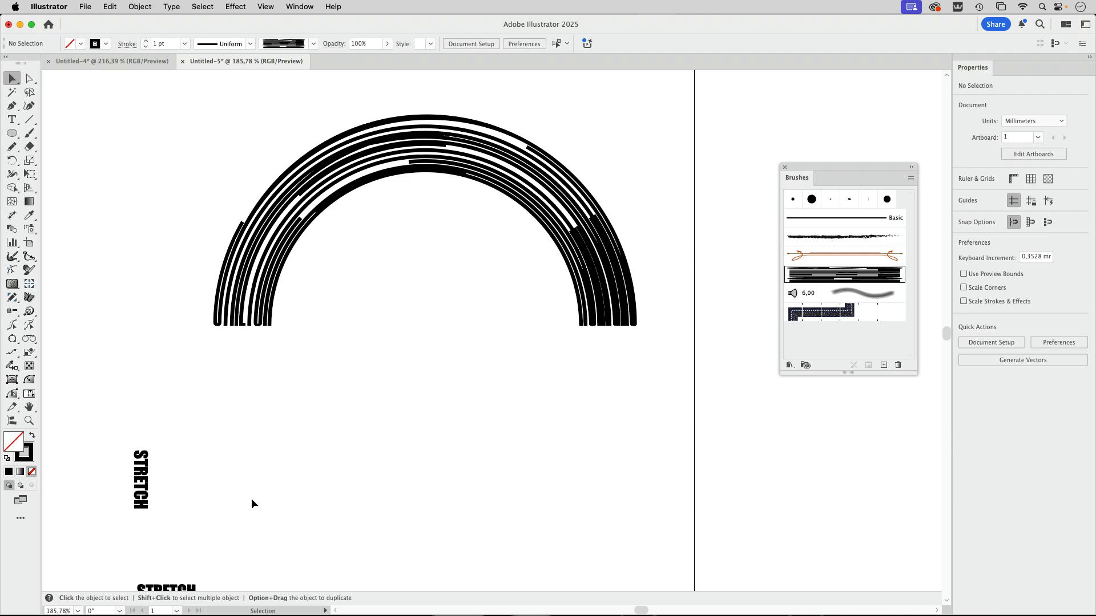
- Examine the original STRETCH words up close and compare them with the letter ends on the brushed arc
key(space)
drag(230, 518, 249, 423)
key(super+space)
click(174, 494)
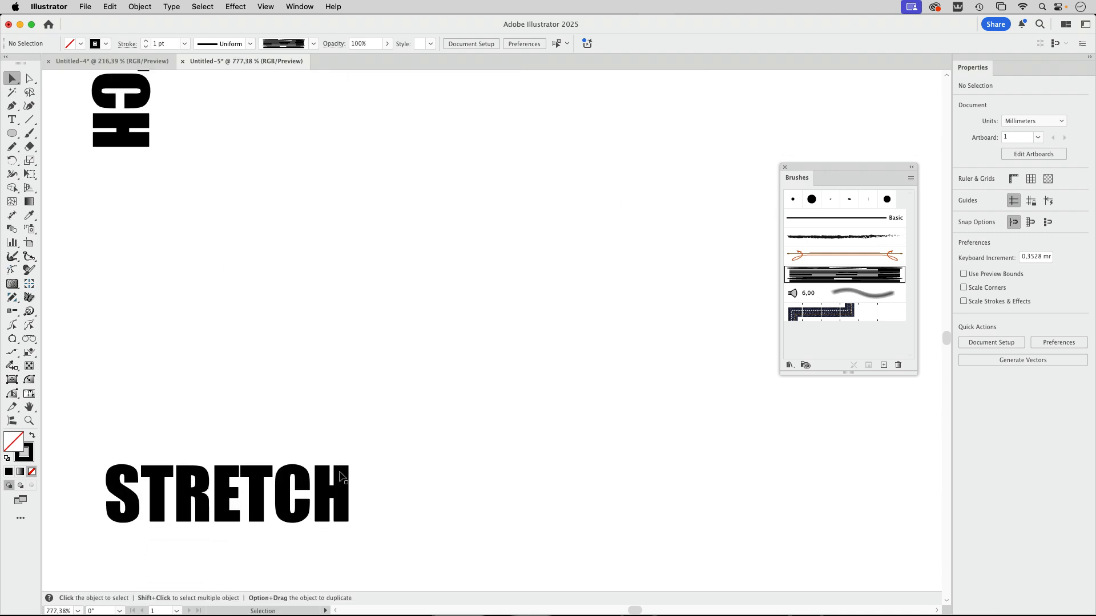
key(super+space)
drag(448, 334, 354, 391)
key(space)
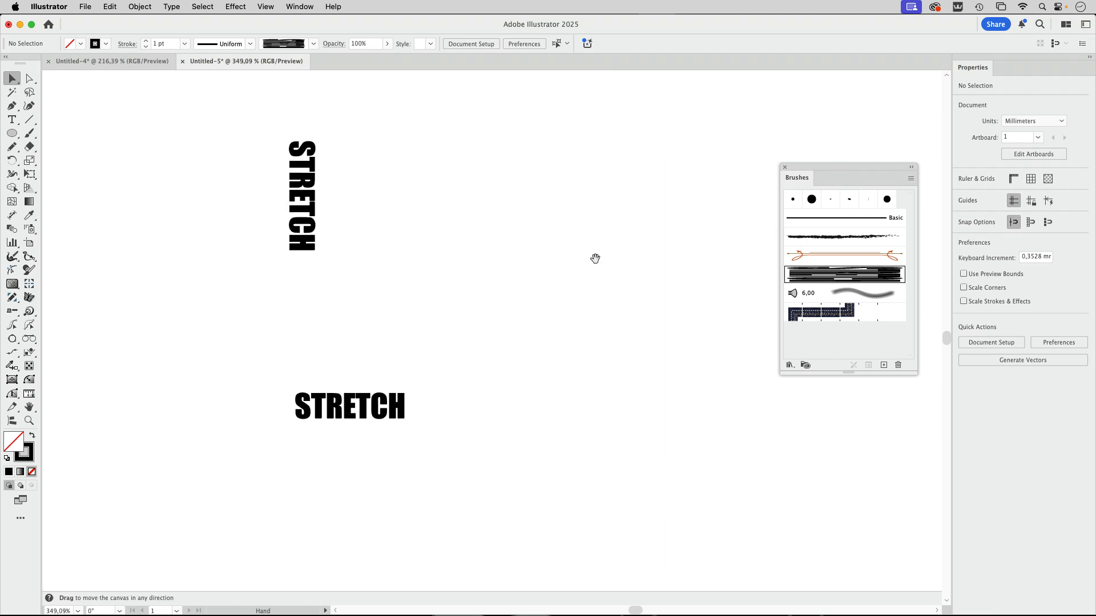
drag(739, 100, 476, 379)
drag(523, 261, 556, 453)
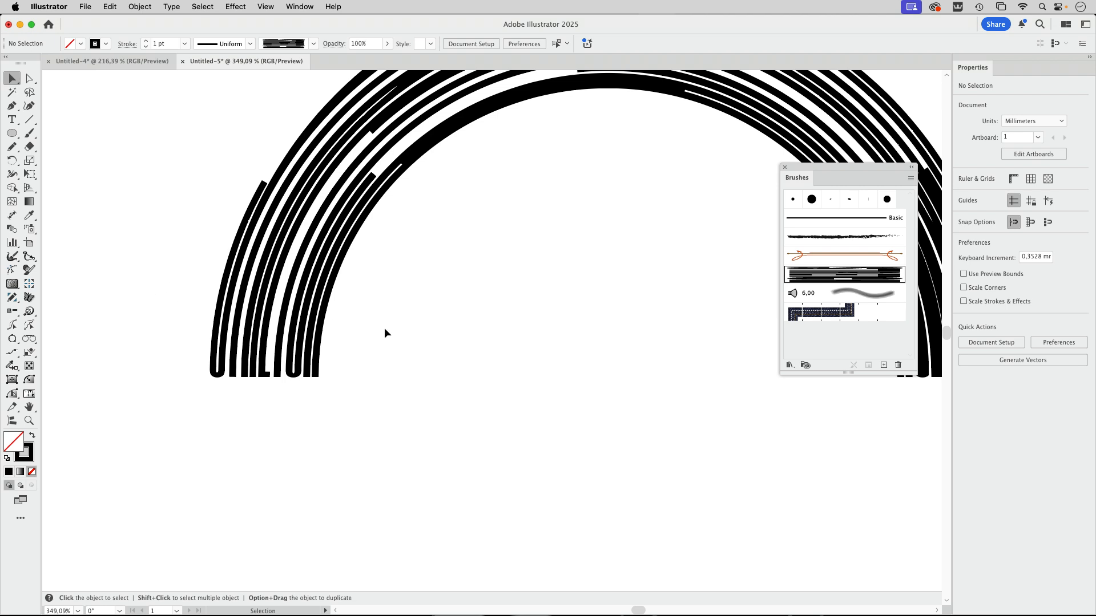
- Open the options of the STRETCH art brush used on the arc
key(super+space)
drag(563, 220, 488, 257)
key(space)
drag(564, 261, 346, 303)
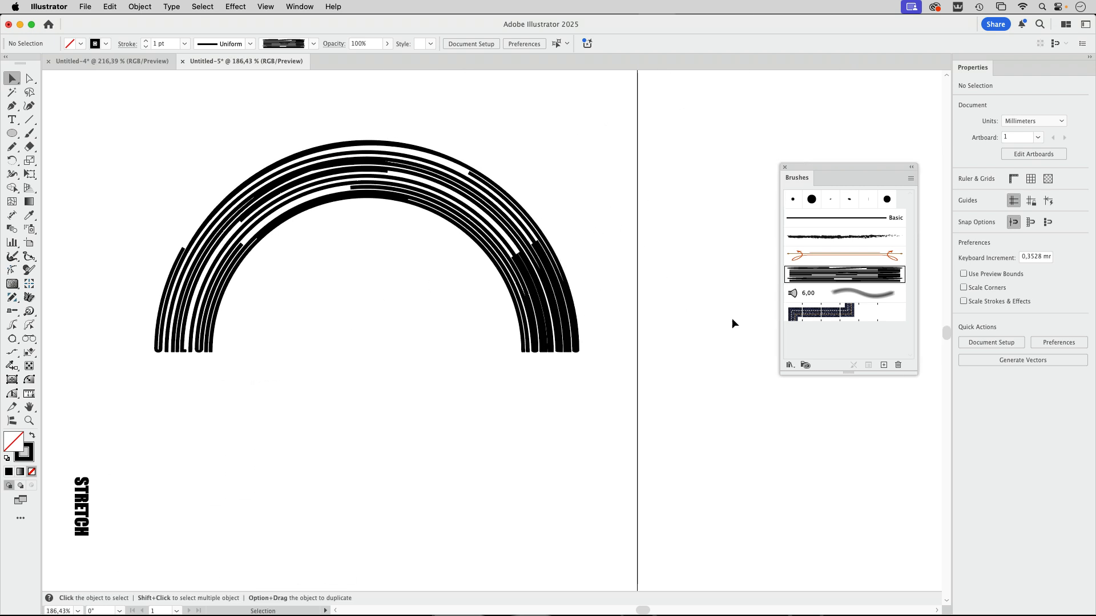
double_click(839, 275)
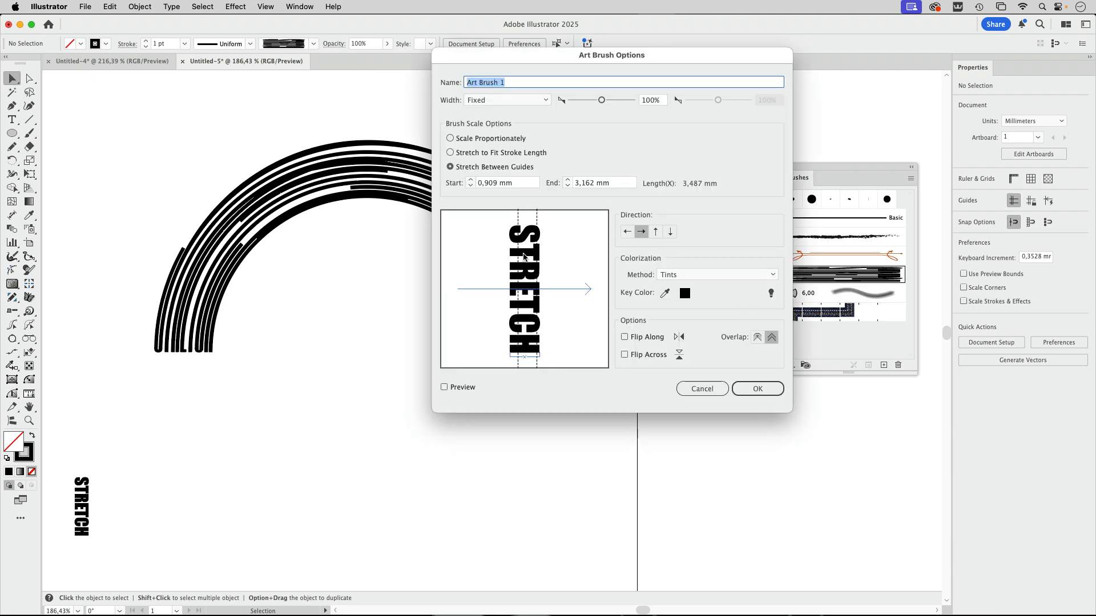